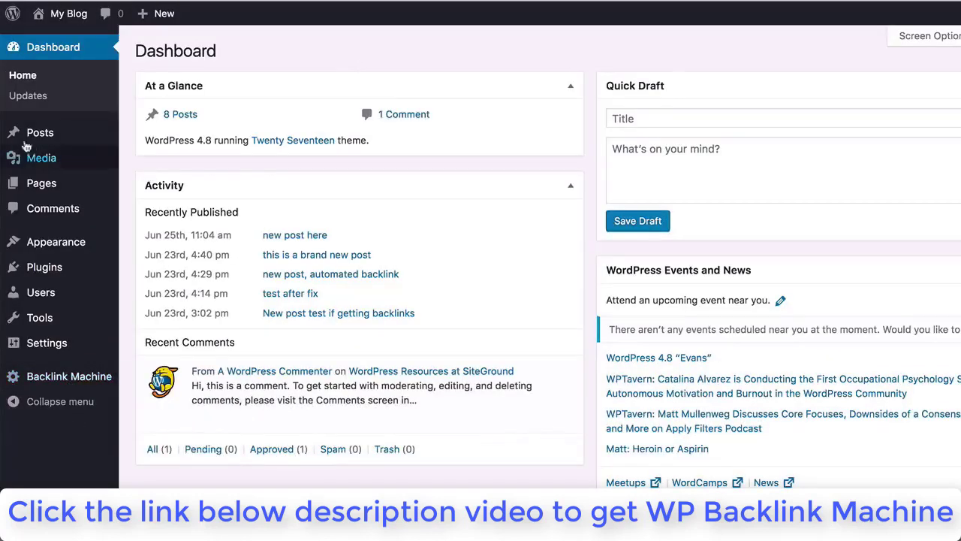
- Start a new post titled 'clickfunnels review' with body text 'test goes here'
{"action": "mouse_move", "coordinate": [39, 133]}
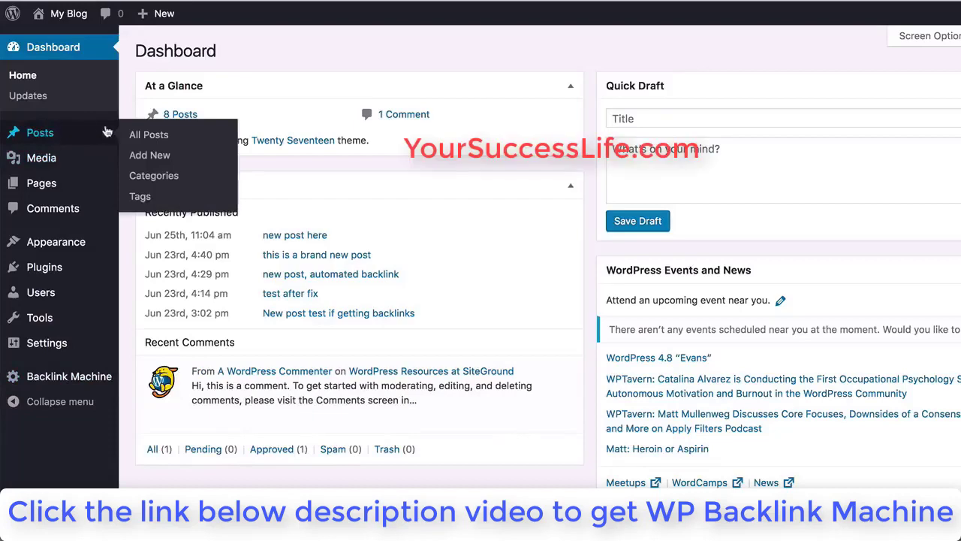
{"action": "left_click", "coordinate": [142, 157]}
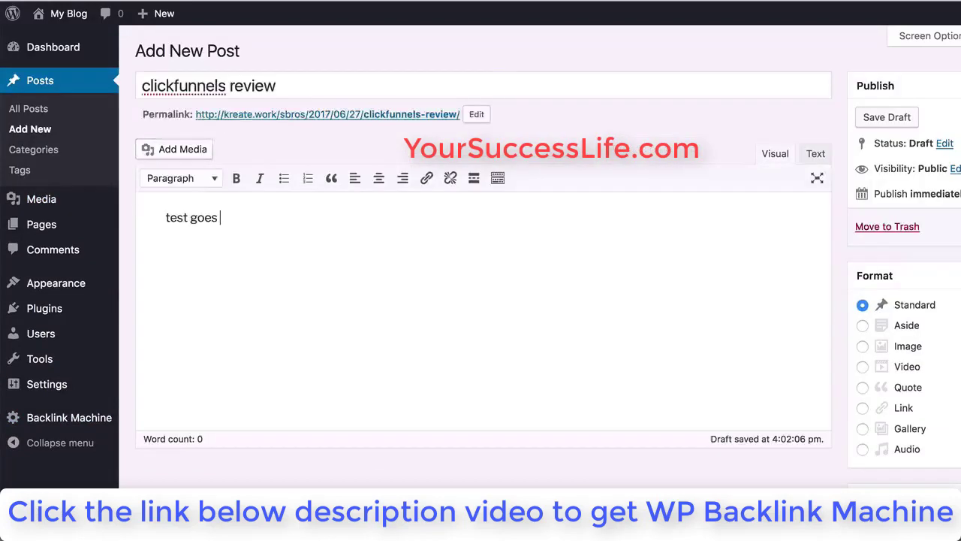
{"action": "type", "text": "here"}
- Paste the five clickfunnels keywords into the Backlinks Machine Keywords box
{"action": "scroll", "coordinate": [491, 402], "scroll_direction": "down", "scroll_amount": 5}
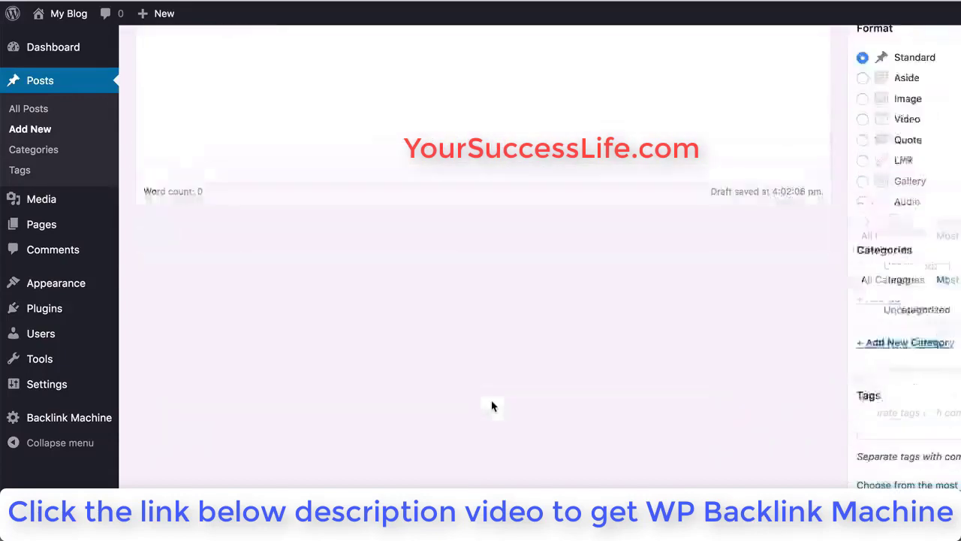
{"action": "scroll", "coordinate": [492, 405], "scroll_direction": "down", "scroll_amount": 1}
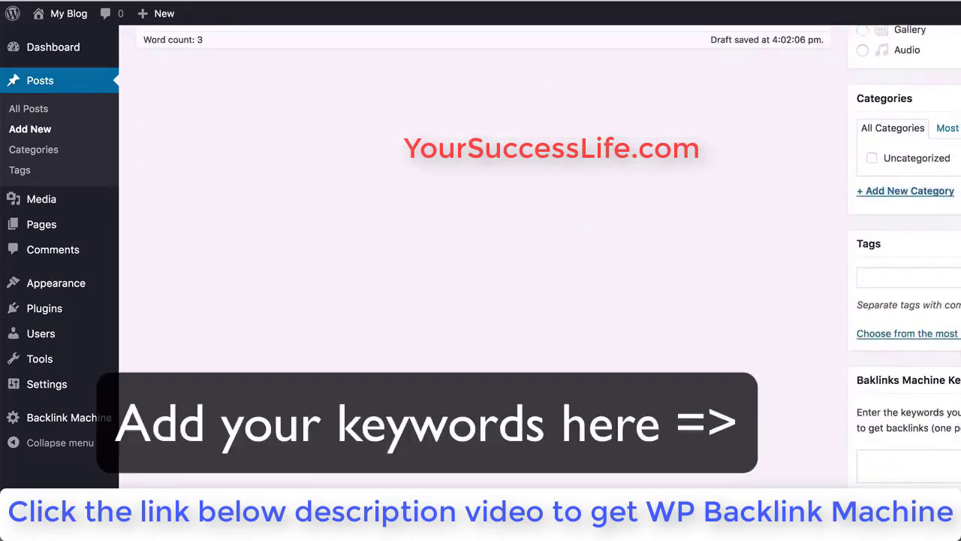
{"action": "left_click", "coordinate": [909, 466]}
{"action": "type", "text": "clickfunnels review clickfunnels discount clickfunnels free access clickfunnels trial clickfunnels templates"}
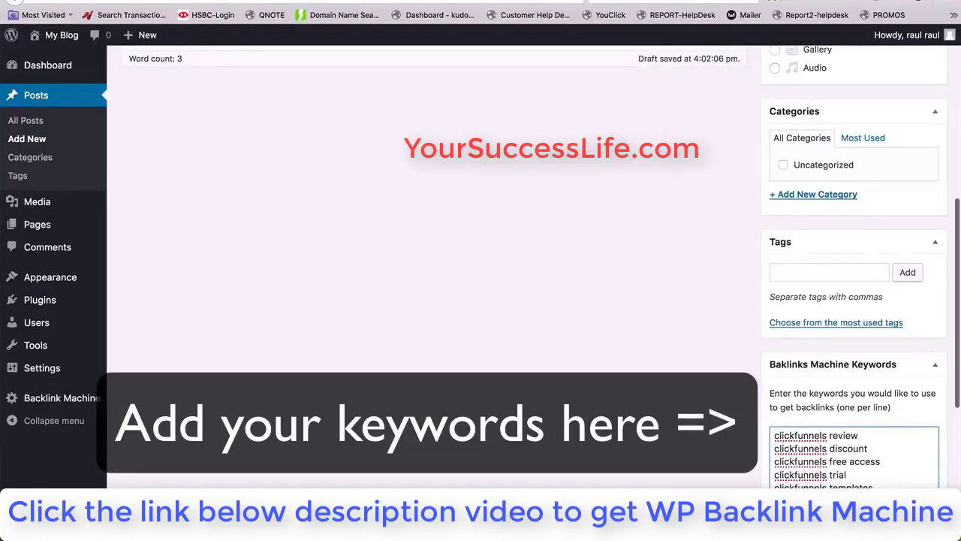
{"action": "scroll", "coordinate": [515, 360], "scroll_direction": "up", "scroll_amount": 10}
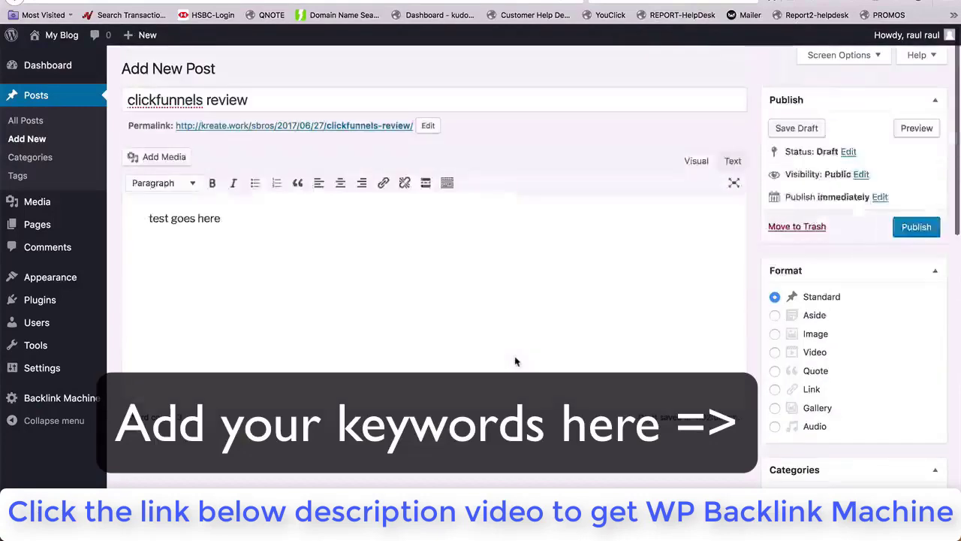
- Publish the clickfunnels review post and open the Backlink Machine log
{"action": "left_click", "coordinate": [907, 227]}
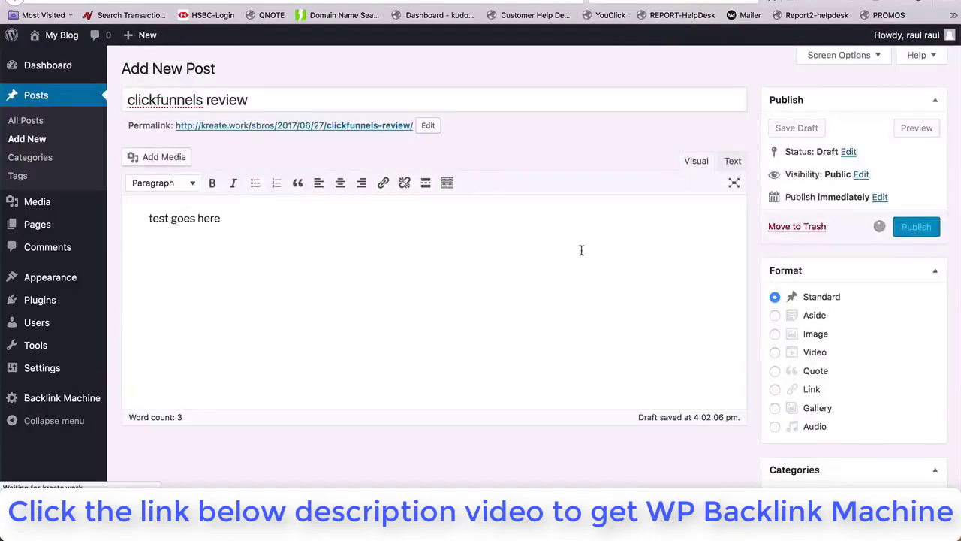
{"action": "mouse_move", "coordinate": [62, 398]}
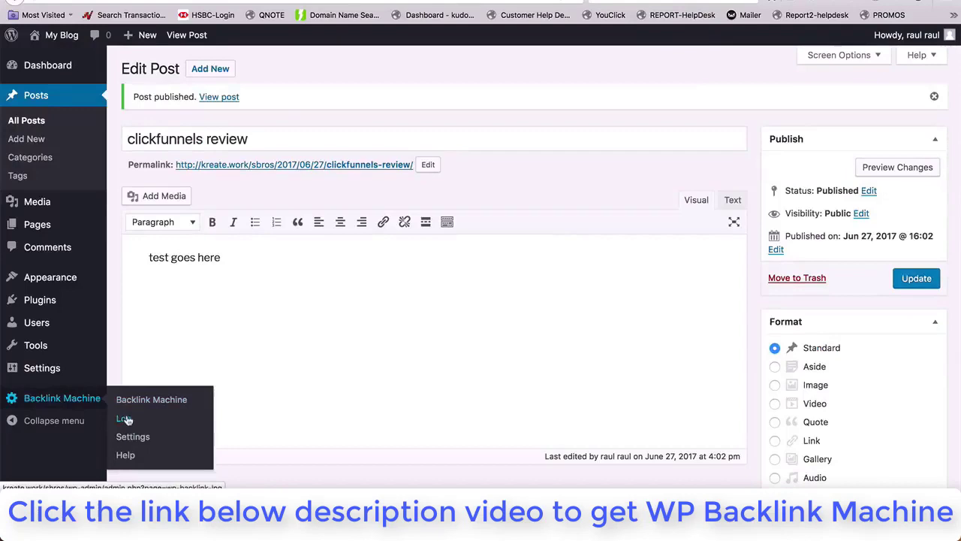
{"action": "left_click", "coordinate": [124, 419]}
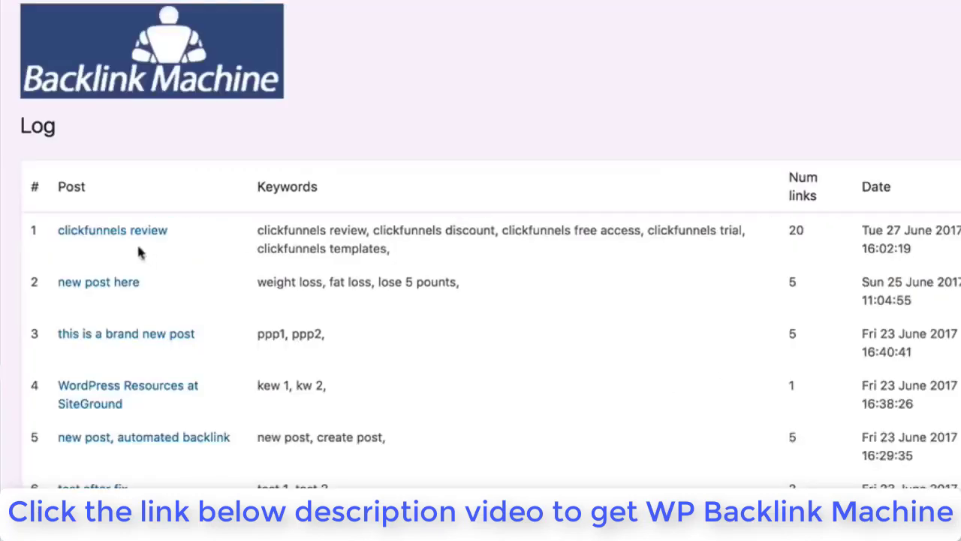
- Check its 20-link count, then review the backlinks-per-new-post choices in Settings
{"action": "double_click", "coordinate": [792, 230]}
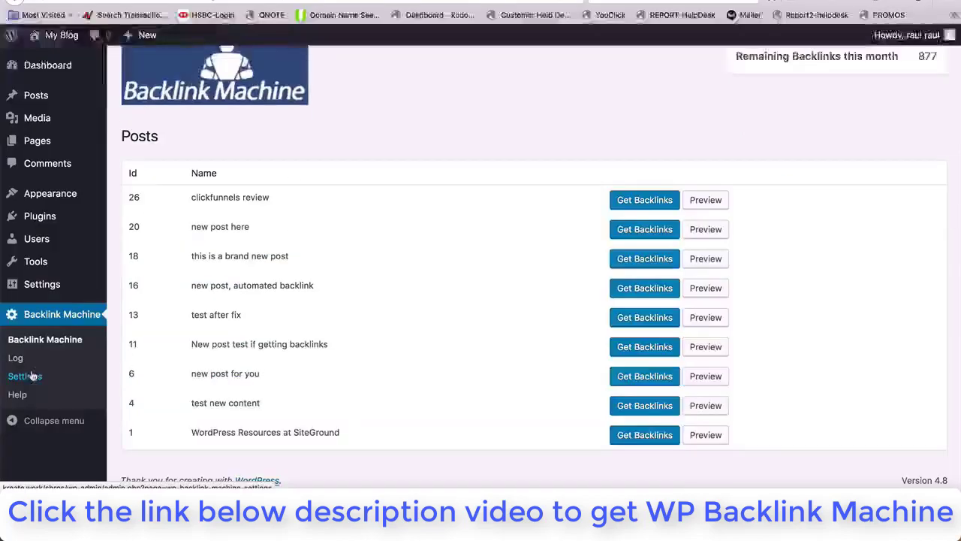
{"action": "left_click", "coordinate": [30, 376]}
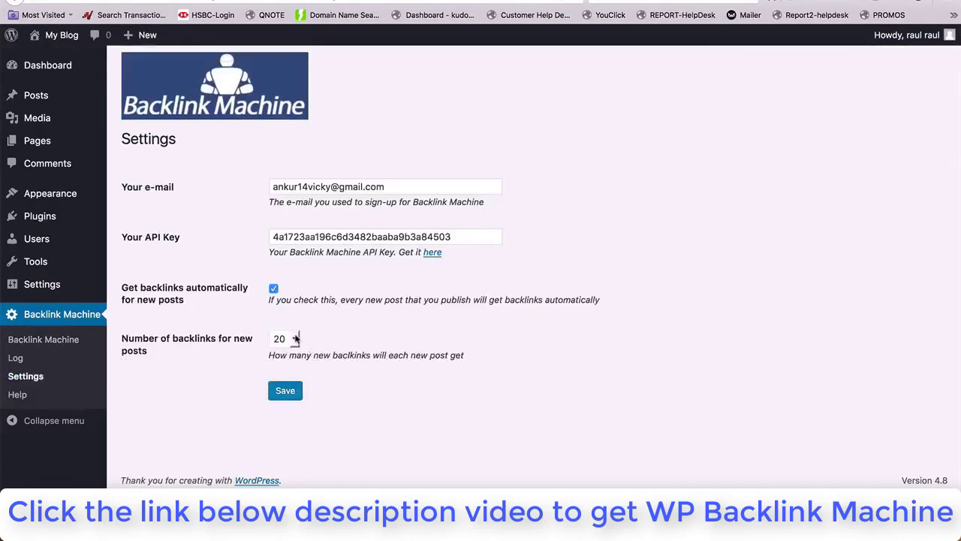
{"action": "left_click", "coordinate": [296, 339]}
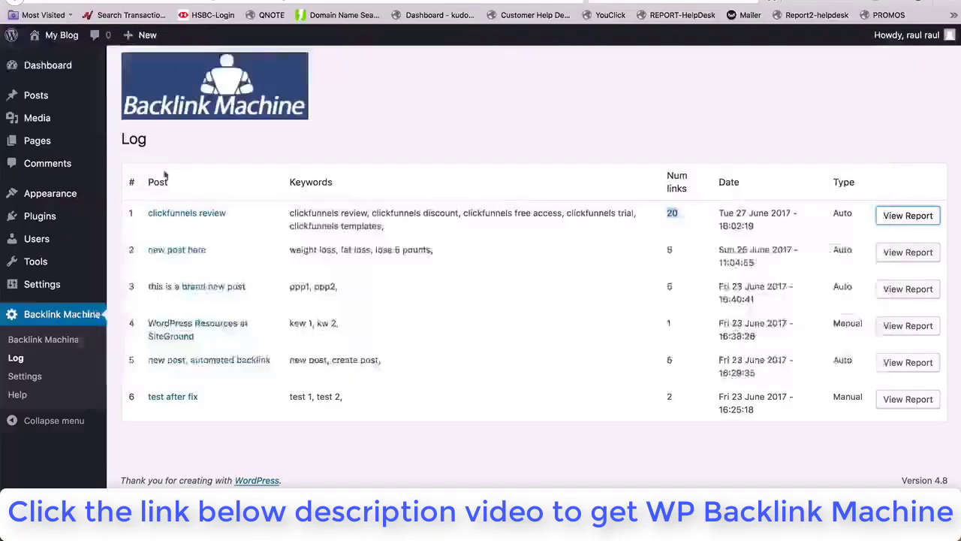
- Submit a 50-backlink job for 'this is a brand new post' with the pasted clickfunnels keywords
{"action": "left_click", "coordinate": [54, 342]}
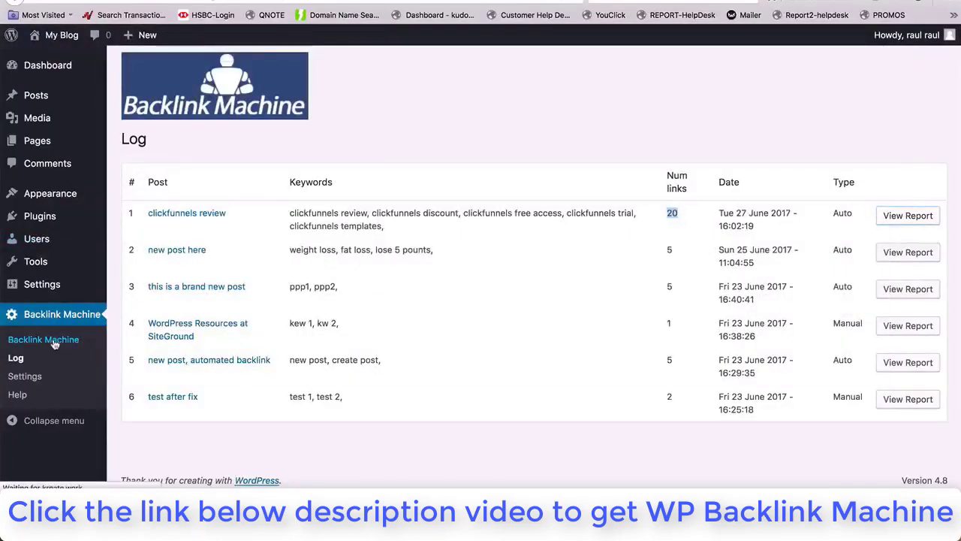
{"action": "scroll", "coordinate": [418, 281], "scroll_direction": "down", "scroll_amount": 1}
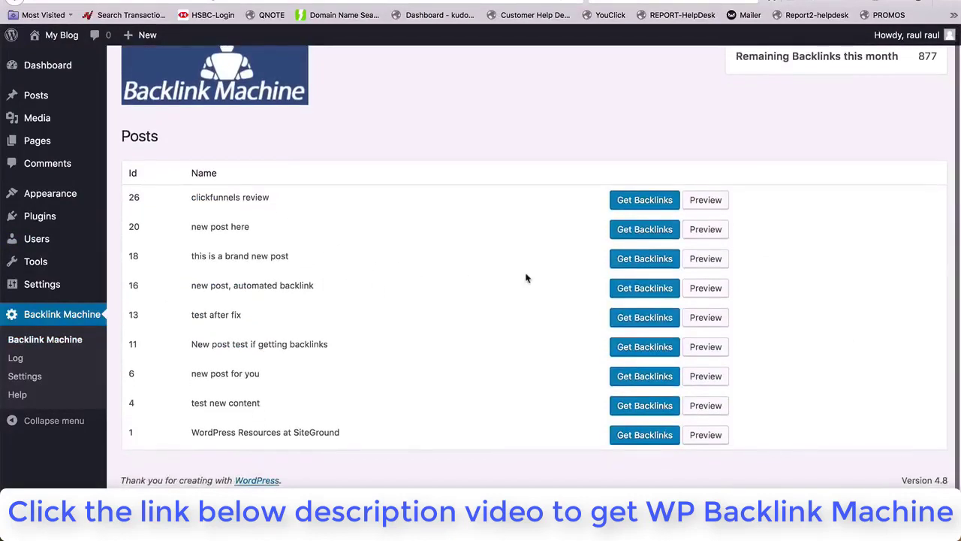
{"action": "left_click", "coordinate": [644, 260]}
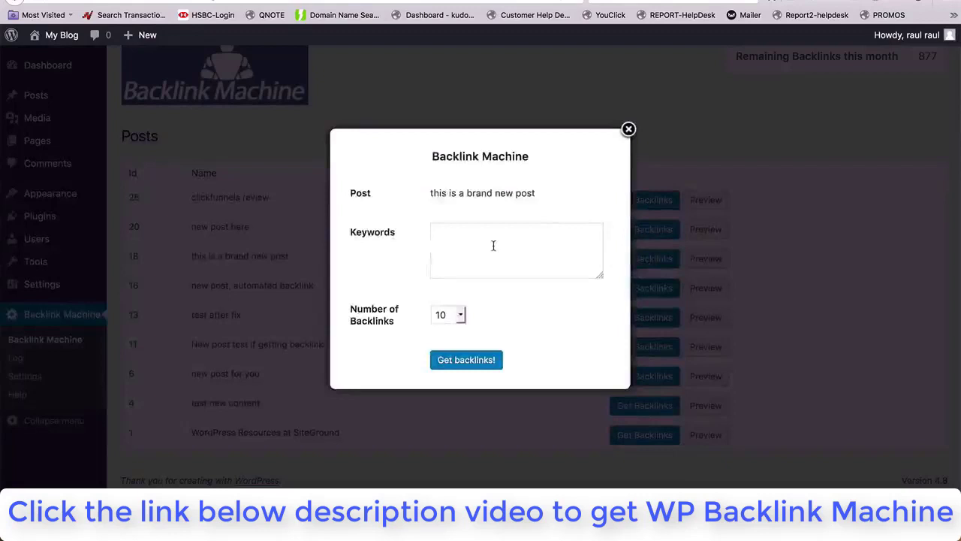
{"action": "left_click", "coordinate": [494, 245]}
{"action": "key", "text": "ctrl+v"}
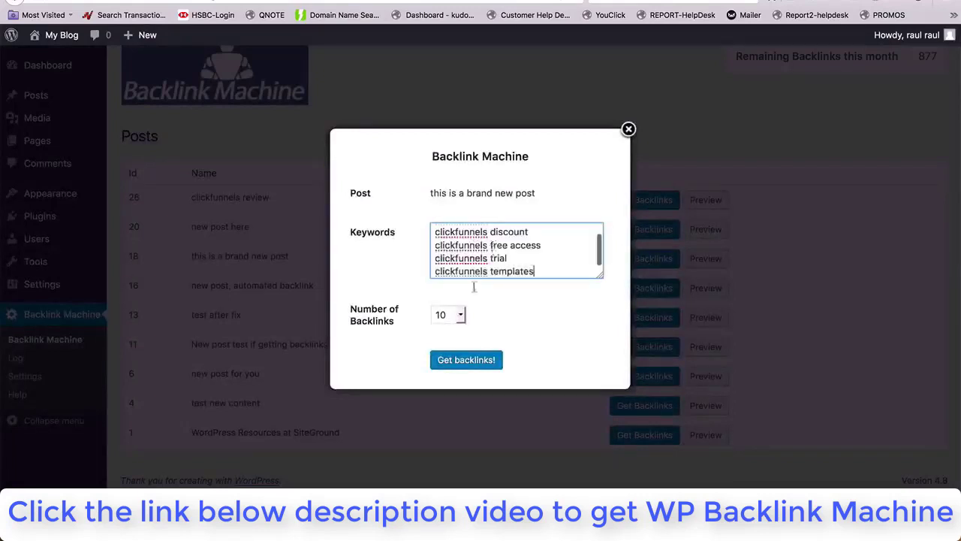
{"action": "left_click", "coordinate": [461, 316]}
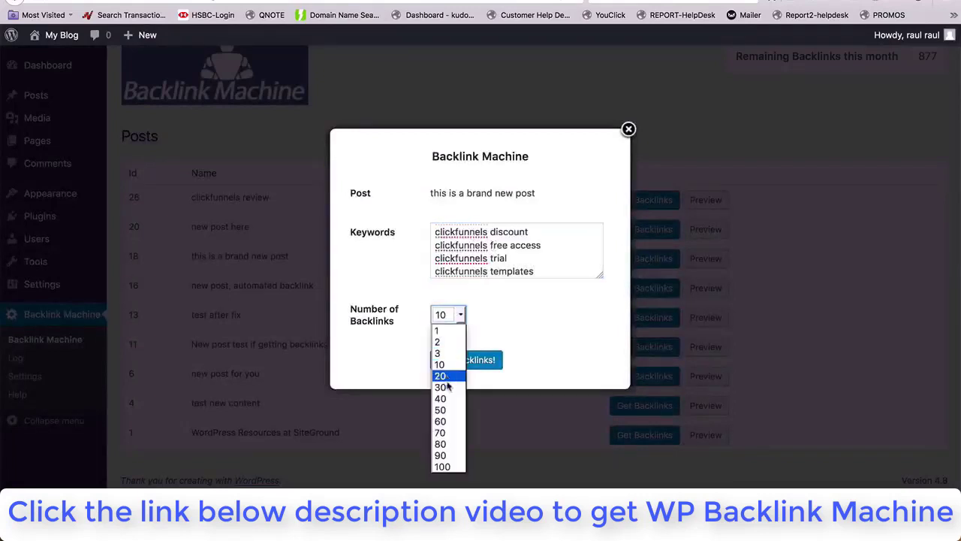
{"action": "left_click", "coordinate": [449, 409]}
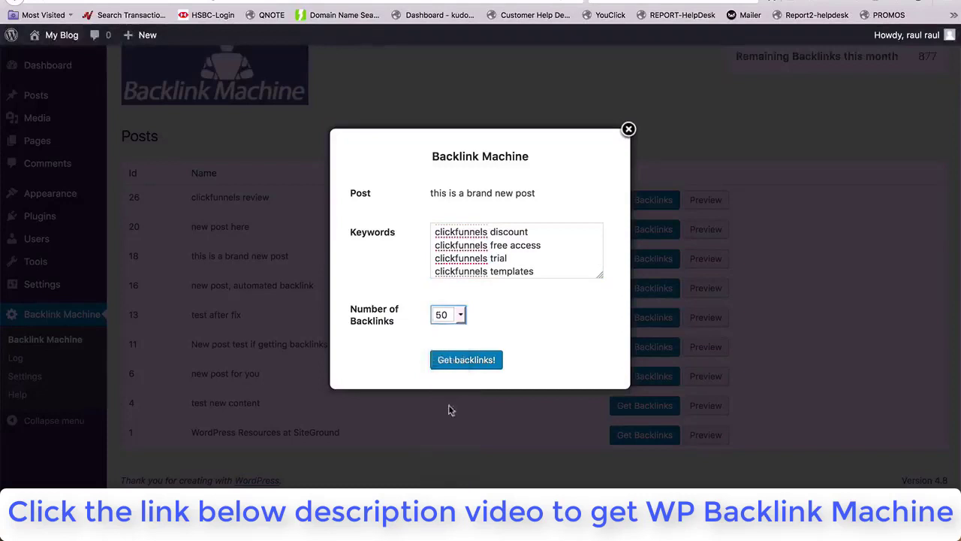
{"action": "left_click", "coordinate": [463, 362]}
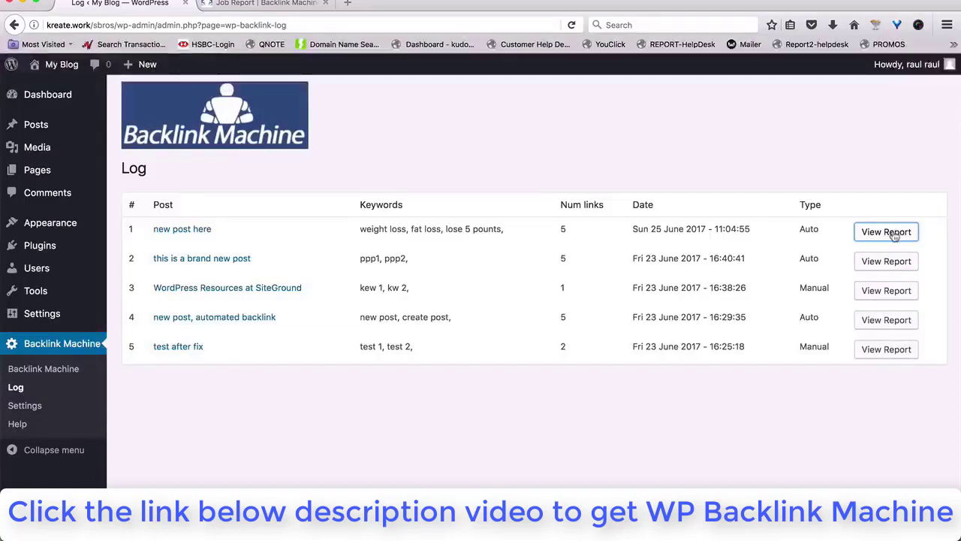
- Open the backlink job report for the 'new post here' row
{"action": "left_click", "coordinate": [894, 233]}
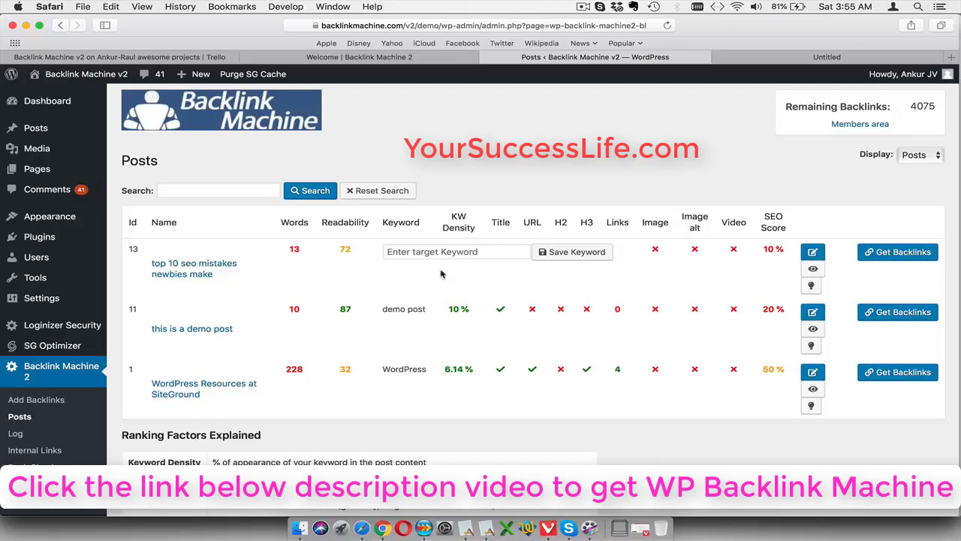
- Save 'seo ranking' as target keyword for post 13 and open its Get Backlinks form
{"action": "left_click", "coordinate": [423, 252]}
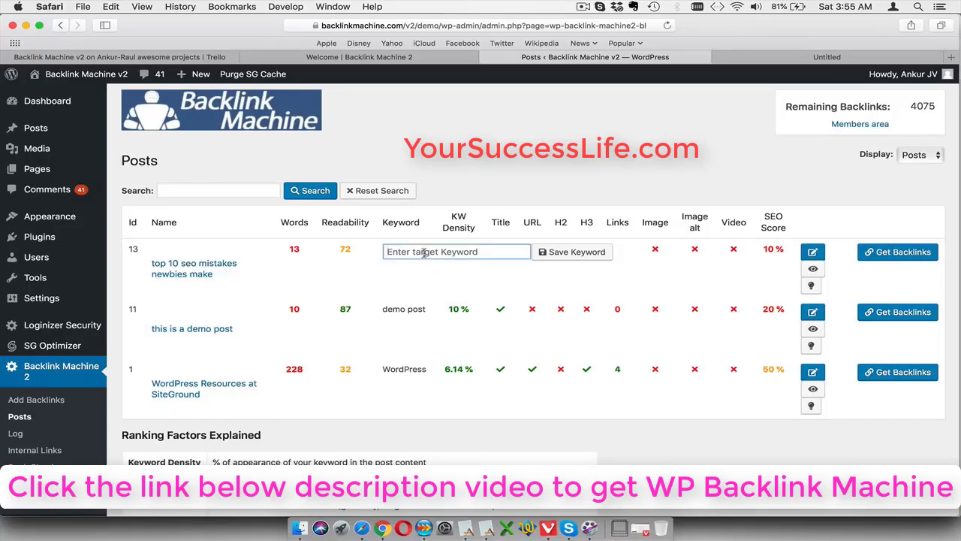
{"action": "type", "text": "seo rank"}
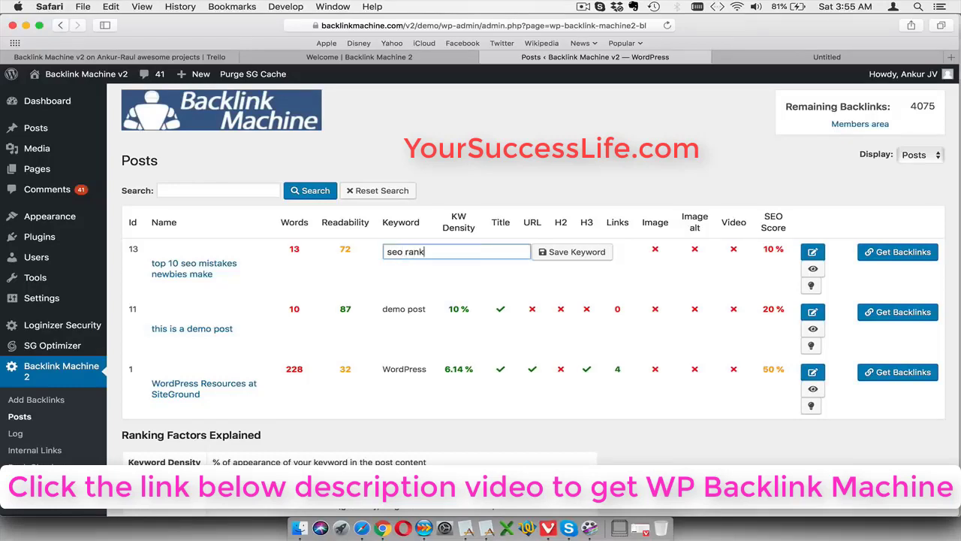
{"action": "type", "text": "ing"}
{"action": "left_click", "coordinate": [573, 253]}
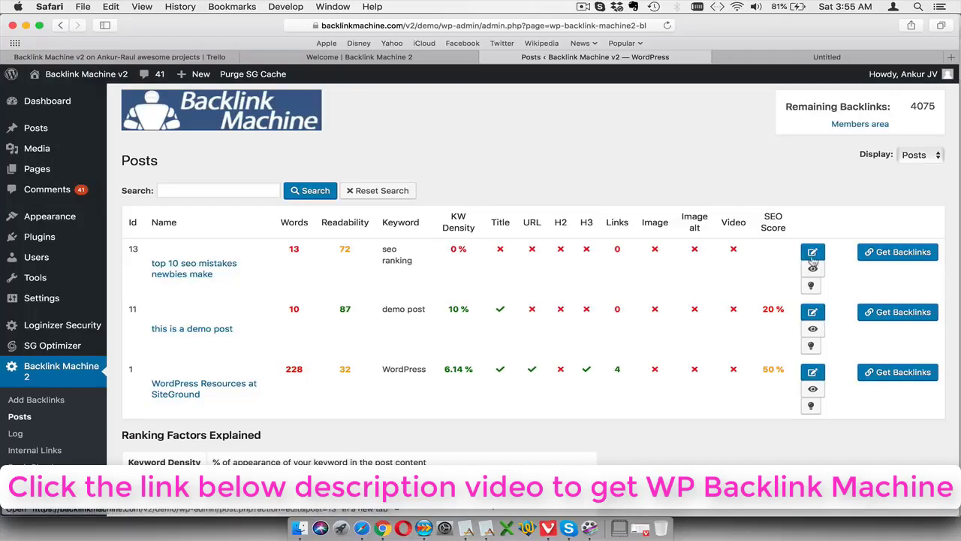
{"action": "left_click", "coordinate": [901, 258]}
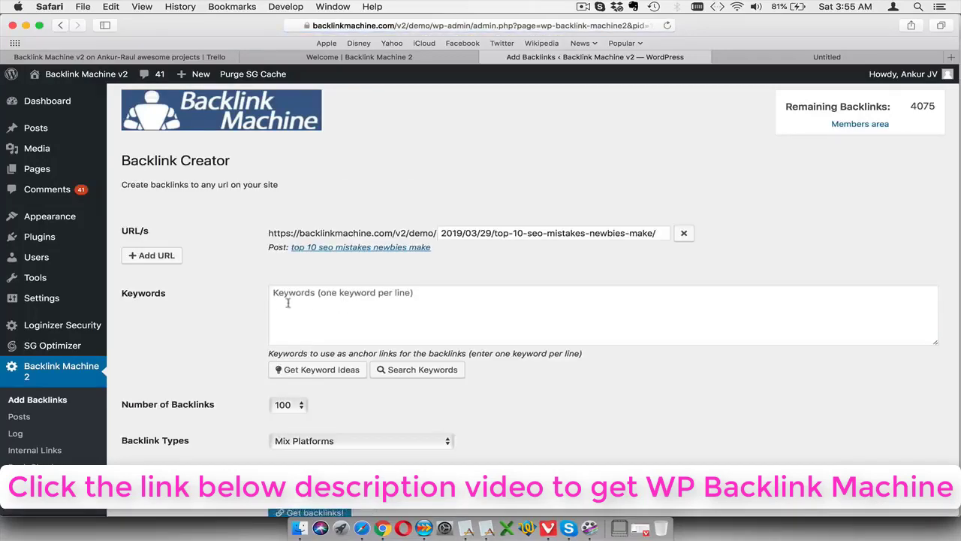
- Enter keywords seo ranking, seo analysis and seo marketing, then fetch keyword ideas
{"action": "scroll", "coordinate": [289, 300], "scroll_direction": "down", "scroll_amount": 2}
{"action": "left_click", "coordinate": [312, 259]}
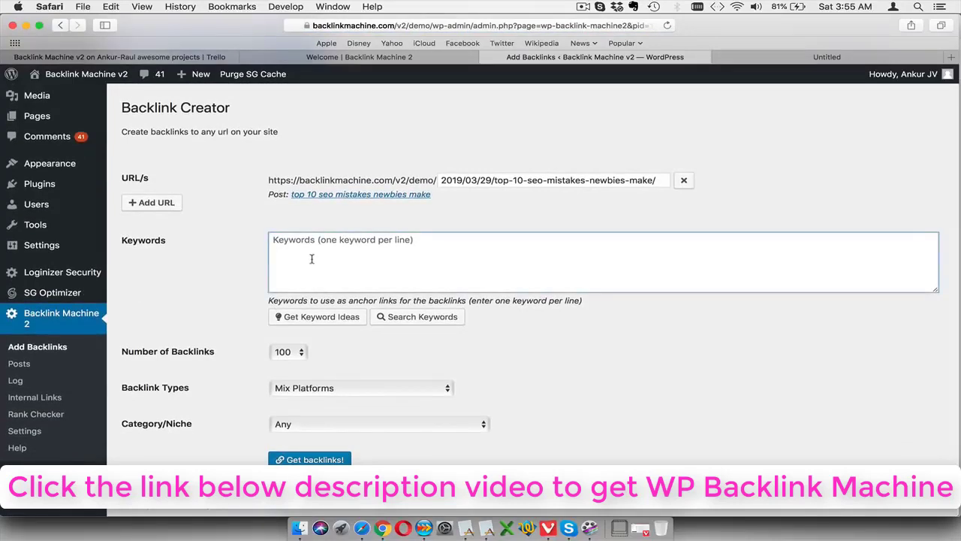
{"action": "type", "text": "seo ranking"}
{"action": "key", "text": "Return"}
{"action": "type", "text": "s"}
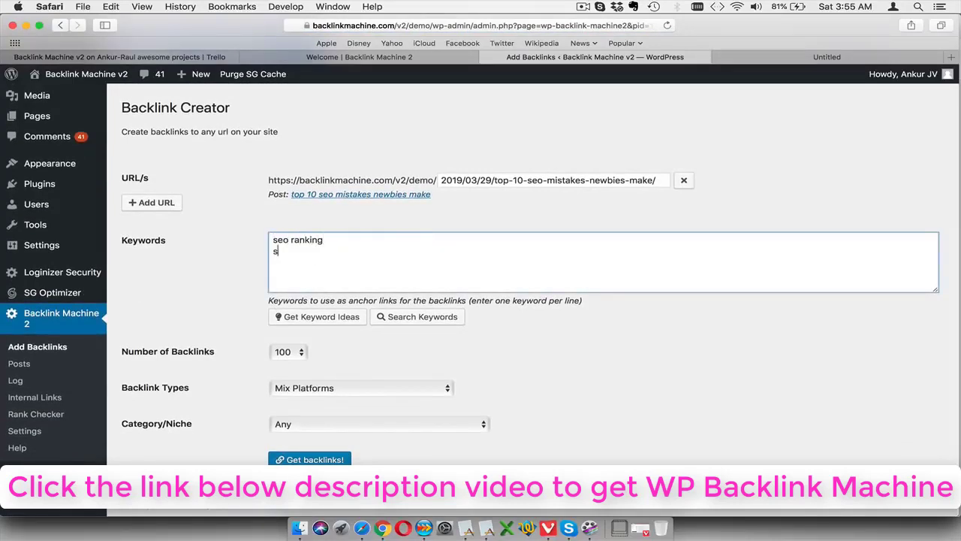
{"action": "type", "text": "eo analysis"}
{"action": "key", "text": "Return"}
{"action": "type", "text": "seo marketing"}
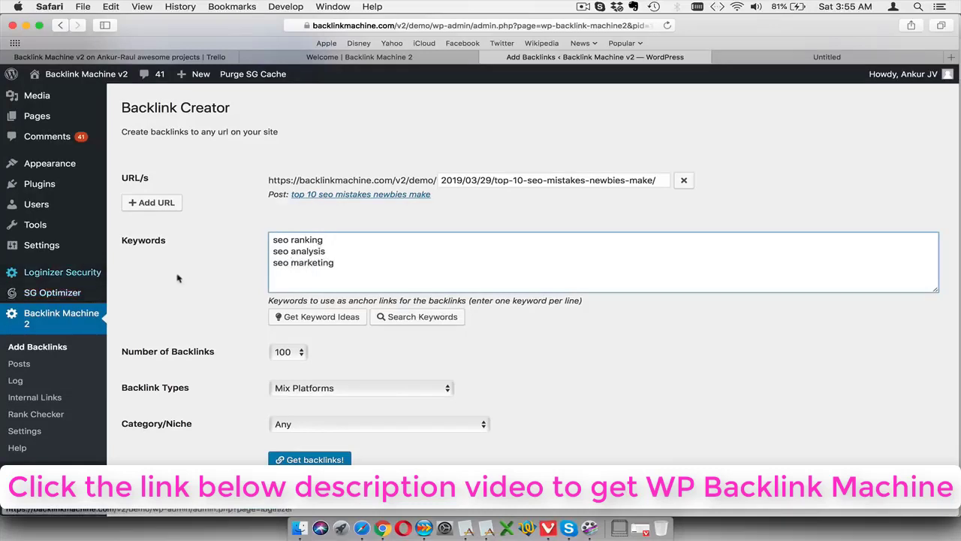
{"action": "left_click", "coordinate": [328, 322]}
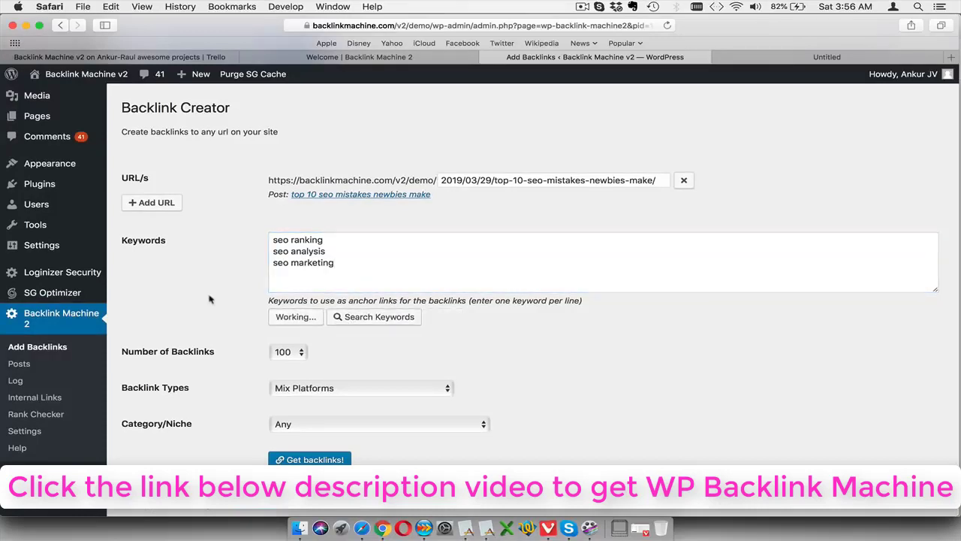
{"action": "scroll", "coordinate": [327, 256], "scroll_direction": "up", "scroll_amount": 1}
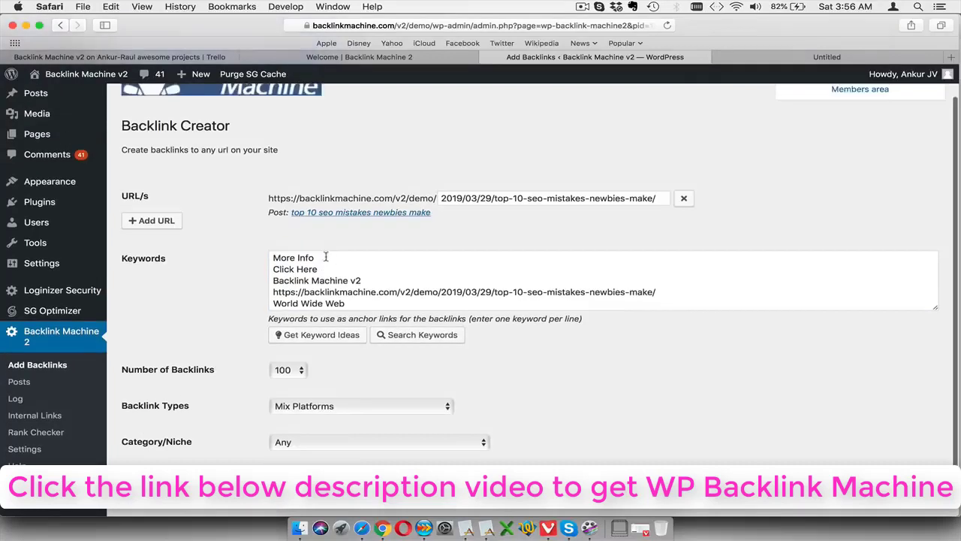
{"action": "scroll", "coordinate": [327, 256], "scroll_direction": "down", "scroll_amount": 1}
- Delete the Click Here, Backlink Machine v2 and URL lines plus the blank first line
{"action": "left_click", "coordinate": [329, 274]}
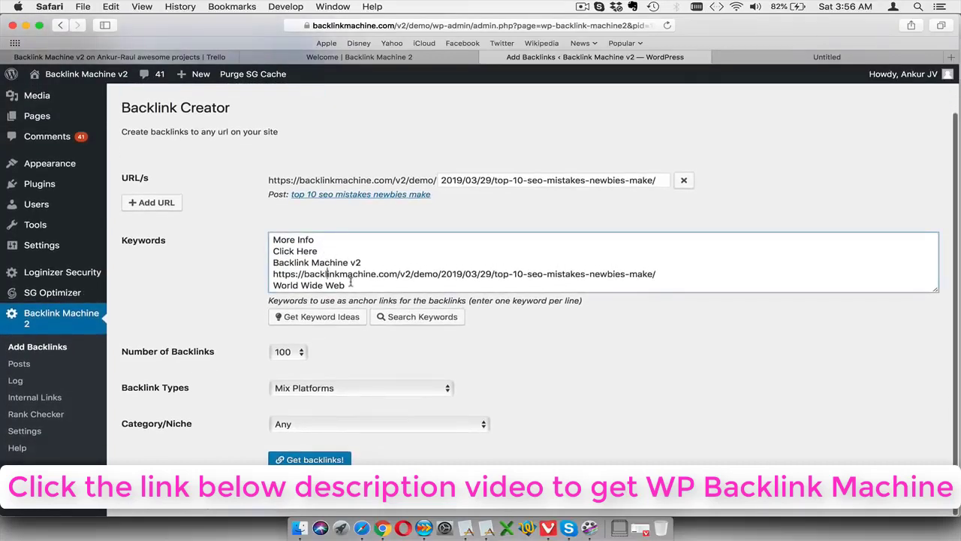
{"action": "left_click_drag", "start_coordinate": [645, 281], "coordinate": [274, 251]}
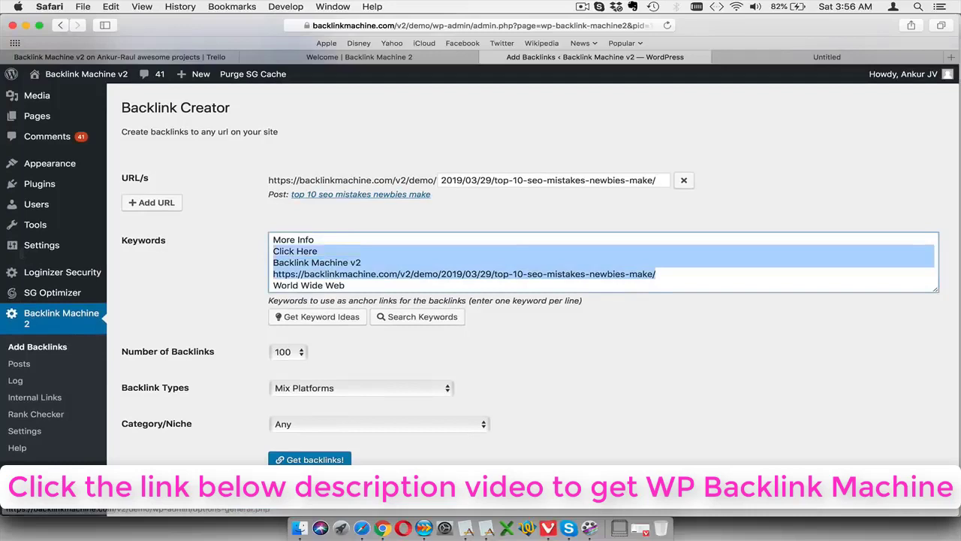
{"action": "key", "text": "BackSpace"}
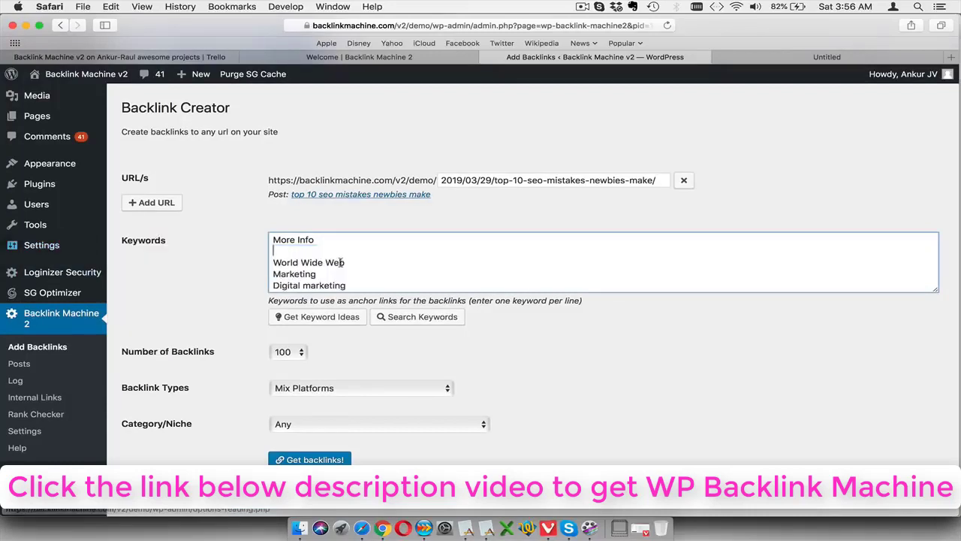
{"action": "scroll", "coordinate": [326, 270], "scroll_direction": "down", "scroll_amount": 3}
{"action": "scroll", "coordinate": [326, 270], "scroll_direction": "up", "scroll_amount": 3}
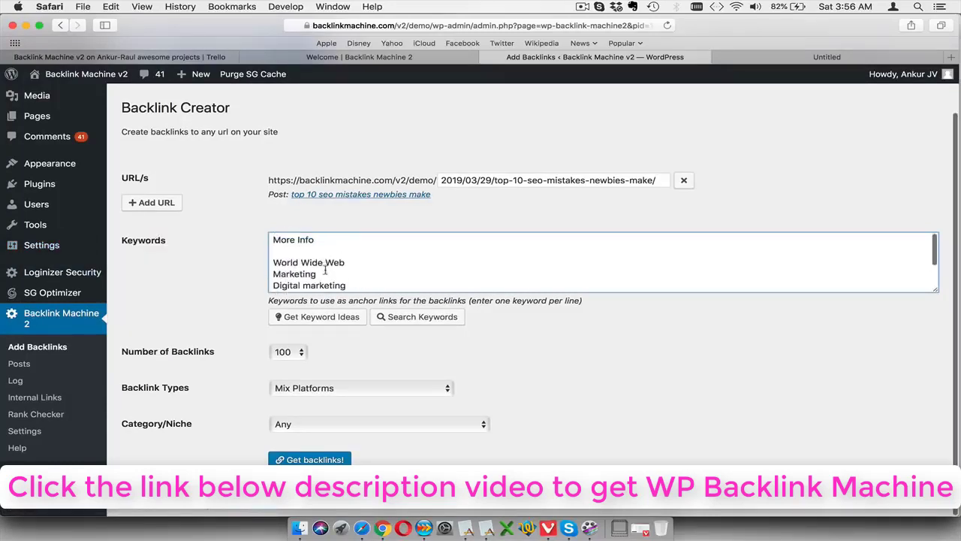
{"action": "key", "text": "super+a"}
{"action": "left_click", "coordinate": [209, 240]}
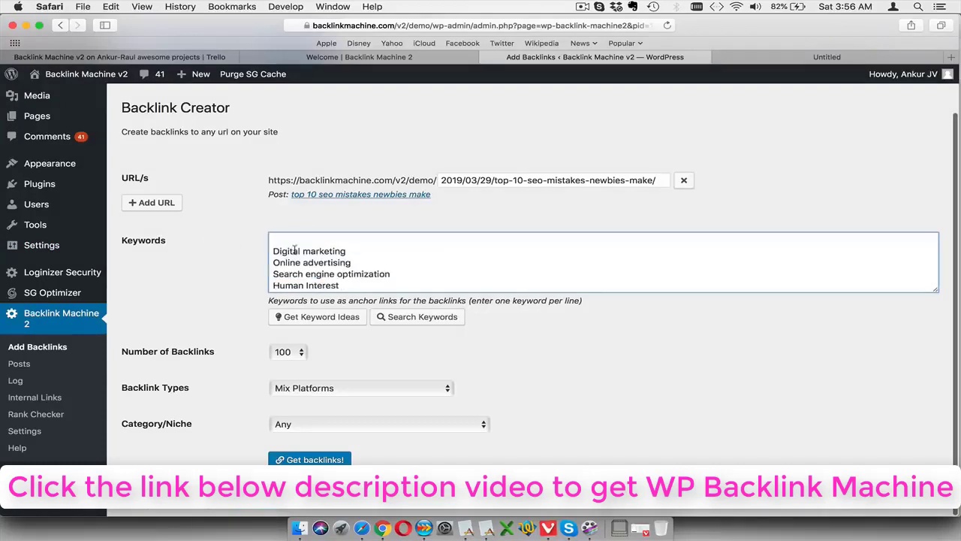
{"action": "left_click_drag", "start_coordinate": [273, 252], "coordinate": [263, 239]}
{"action": "key", "text": "BackSpace"}
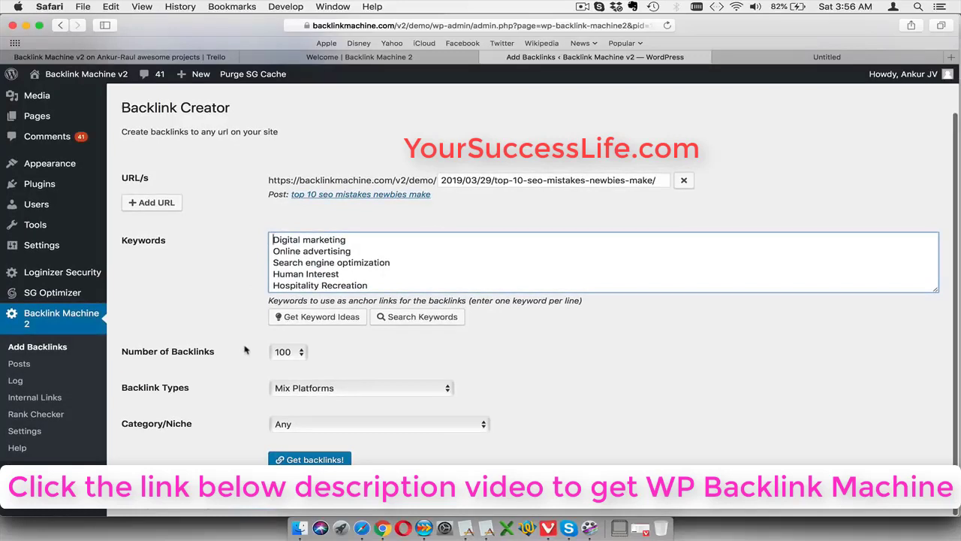
- Keep Mix Platforms as backlink type and set Category/Niche to Business » Affiliate Marketing
{"action": "left_click", "coordinate": [342, 388]}
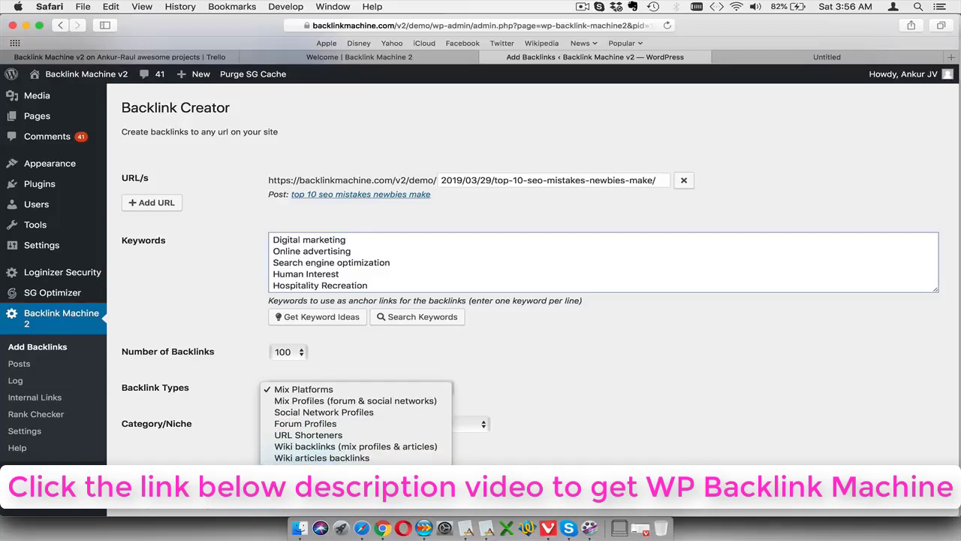
{"action": "left_click", "coordinate": [633, 381]}
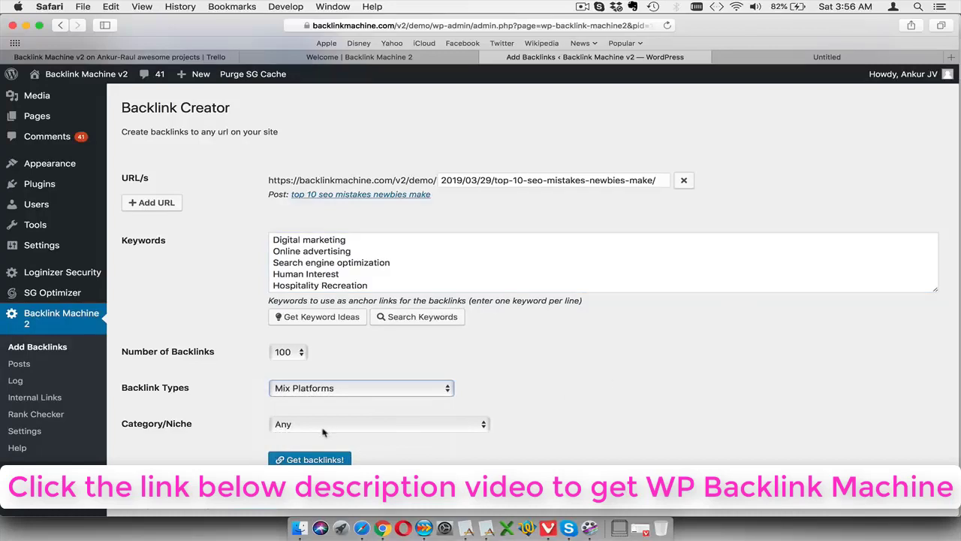
{"action": "left_click", "coordinate": [329, 425]}
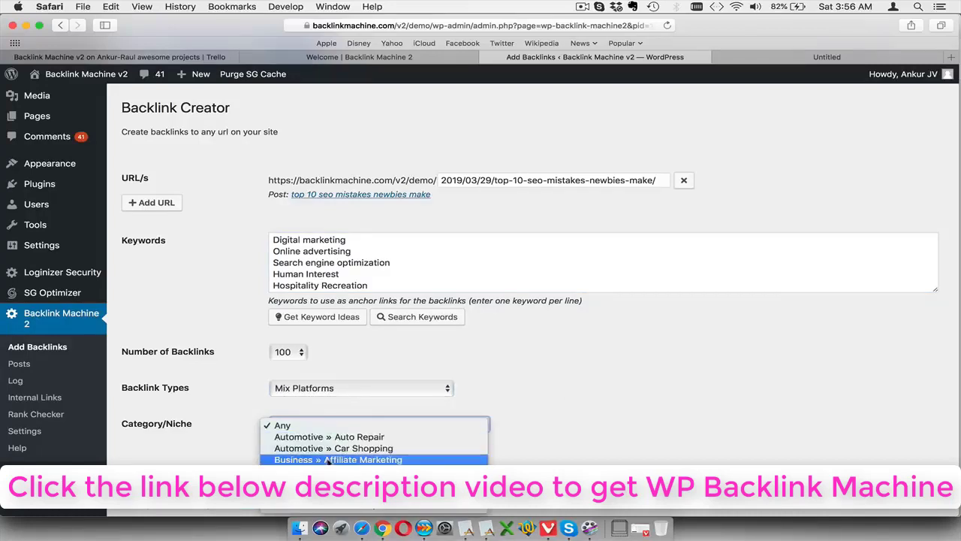
{"action": "scroll", "coordinate": [328, 451], "scroll_direction": "down", "scroll_amount": 5}
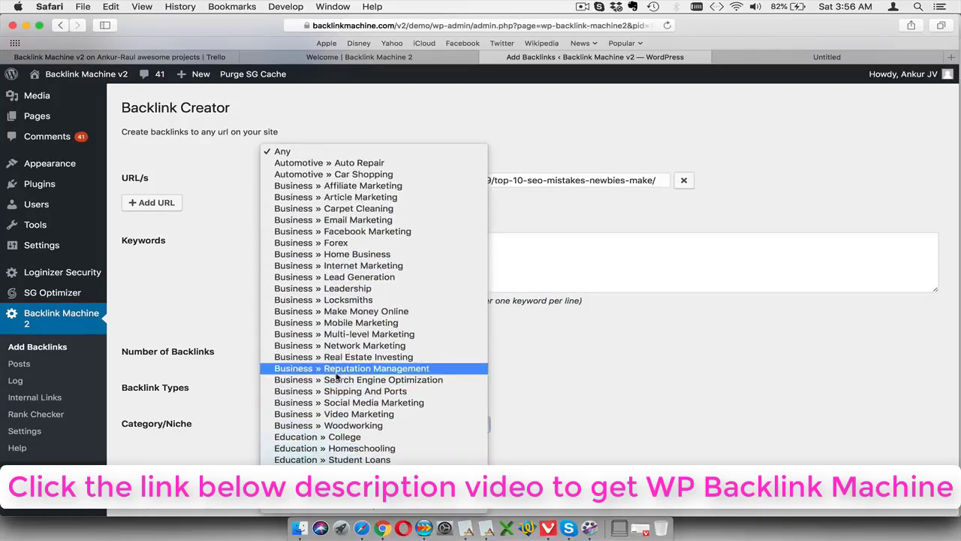
{"action": "left_click", "coordinate": [351, 188]}
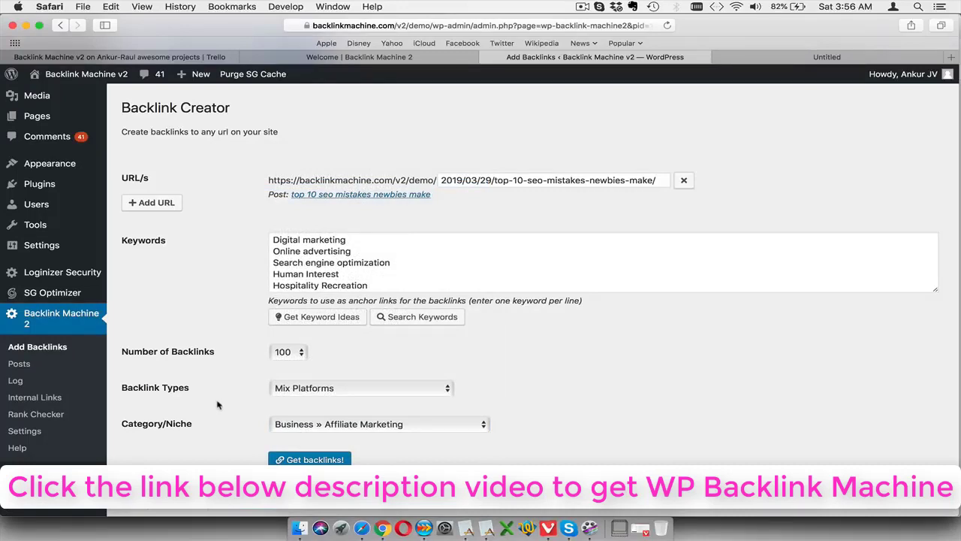
- Submit the backlink job, confirmed as Job ID 33 with 4075 backlinks left
{"action": "left_click", "coordinate": [310, 460]}
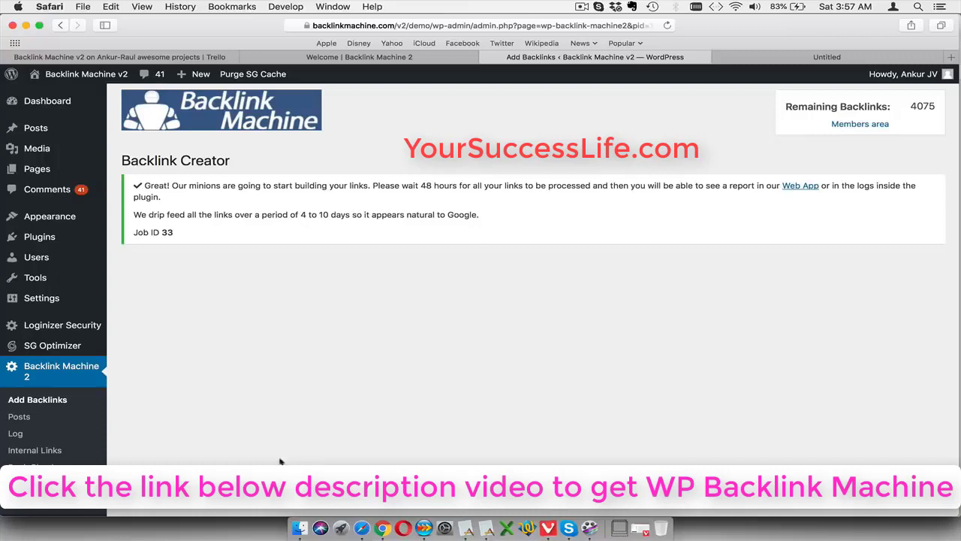
- Open Internal Links, showing keyword ankur linked to the wordpress-resources-at-siteground post
{"action": "left_click", "coordinate": [51, 451]}
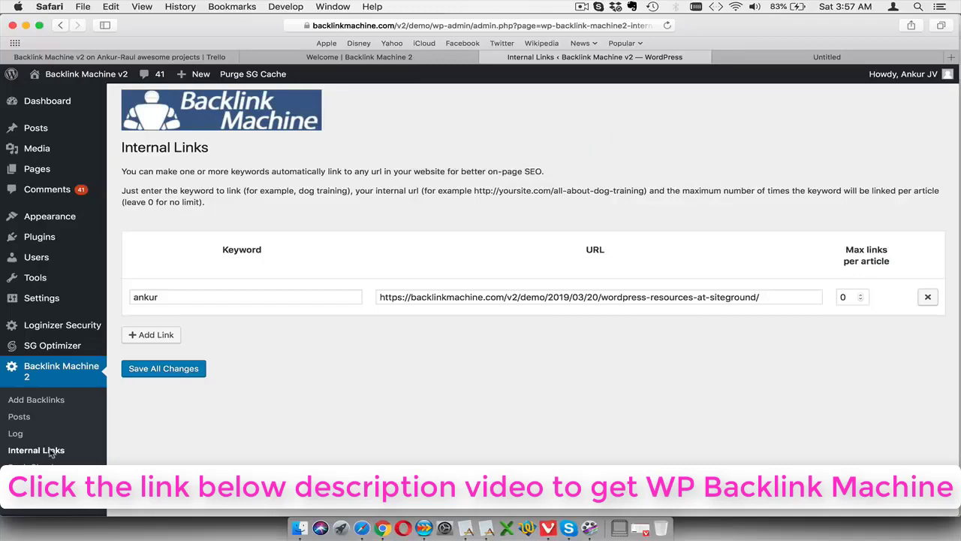
- Enter 'seo ranking' as the keyword in the Rank Checker
{"action": "left_click", "coordinate": [33, 467]}
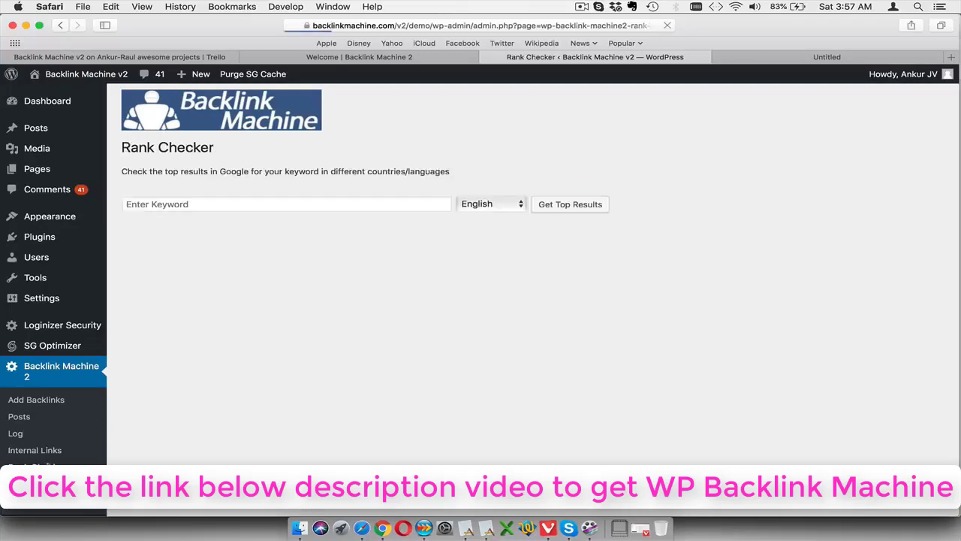
{"action": "left_click", "coordinate": [253, 201]}
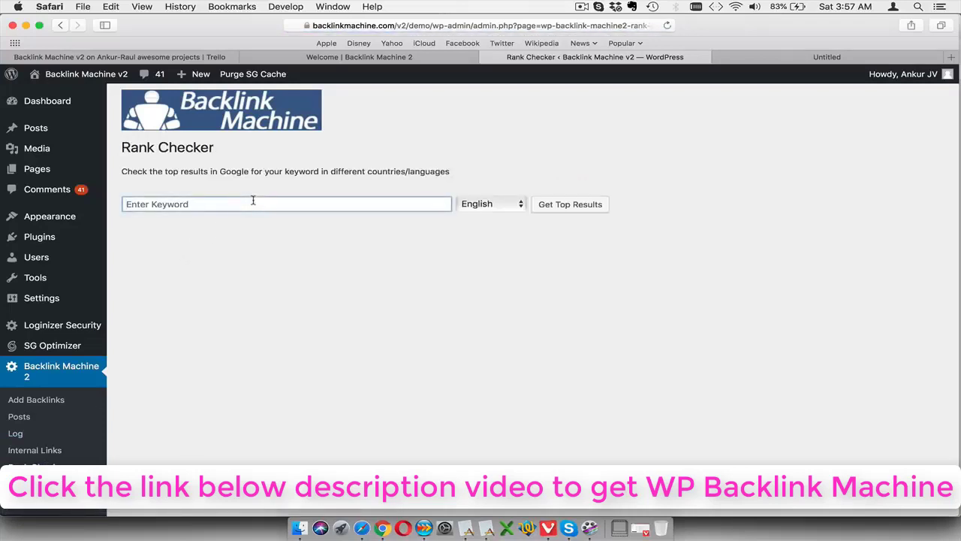
{"action": "type", "text": "sa"}
{"action": "type", "text": "e"}
{"action": "key", "text": "BackSpace"}
{"action": "key", "text": "BackSpace"}
{"action": "type", "text": "eo ranking"}
- Review the top Google results for seo ranking, then open the backlink job log
{"action": "left_click", "coordinate": [548, 208]}
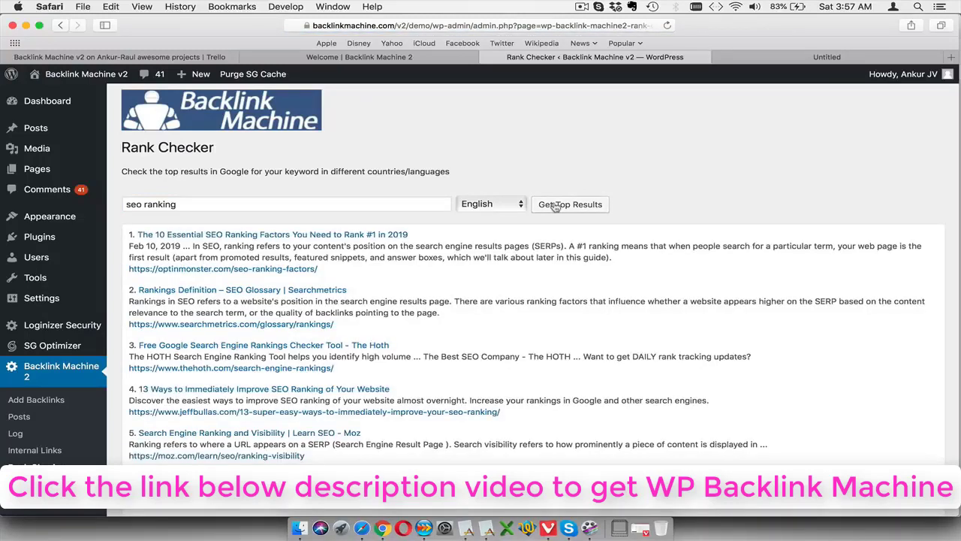
{"action": "scroll", "coordinate": [393, 281], "scroll_direction": "down", "scroll_amount": 2}
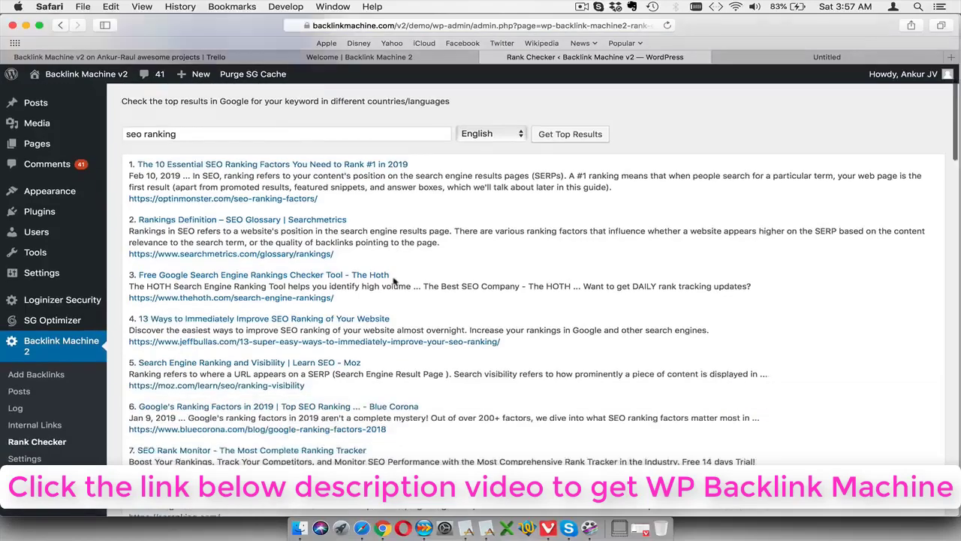
{"action": "scroll", "coordinate": [394, 281], "scroll_direction": "down", "scroll_amount": 12}
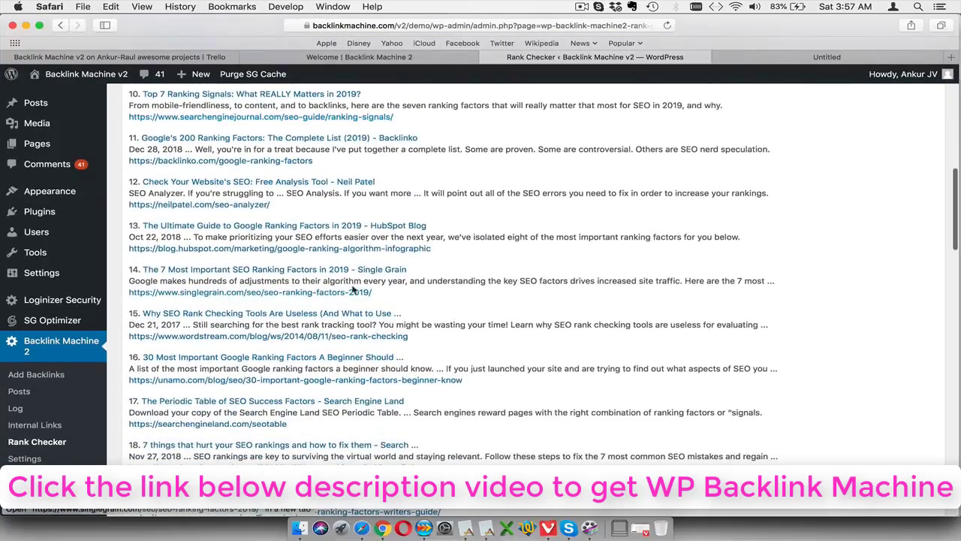
{"action": "scroll", "coordinate": [353, 290], "scroll_direction": "down", "scroll_amount": 9}
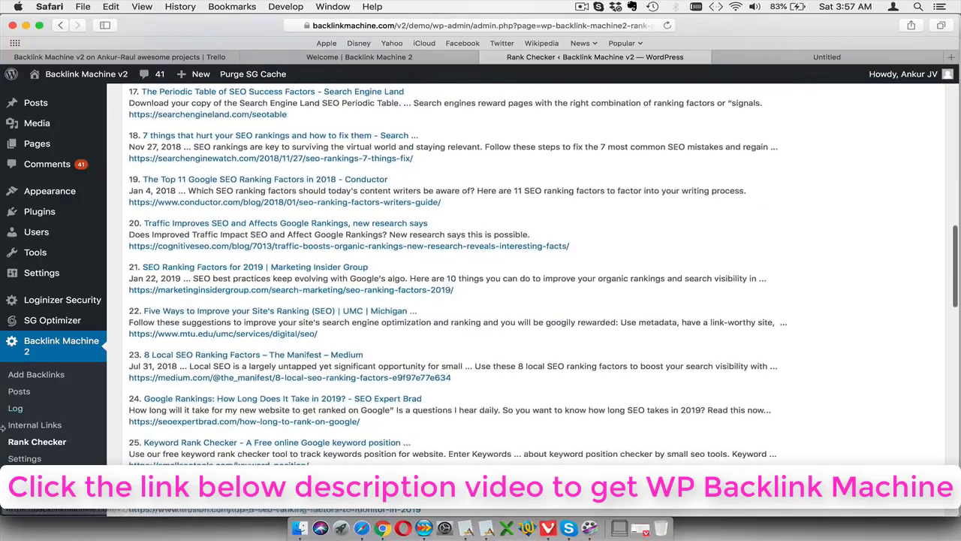
{"action": "left_click", "coordinate": [21, 411]}
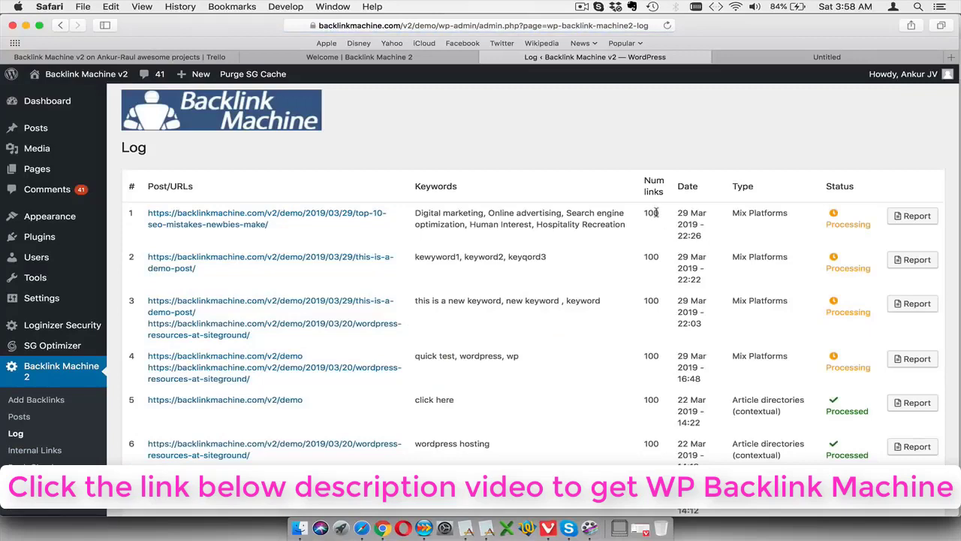
- Scroll the Log to the 'click here' job and open its backlink report (Job ID 8)
{"action": "scroll", "coordinate": [655, 349], "scroll_direction": "down", "scroll_amount": 1}
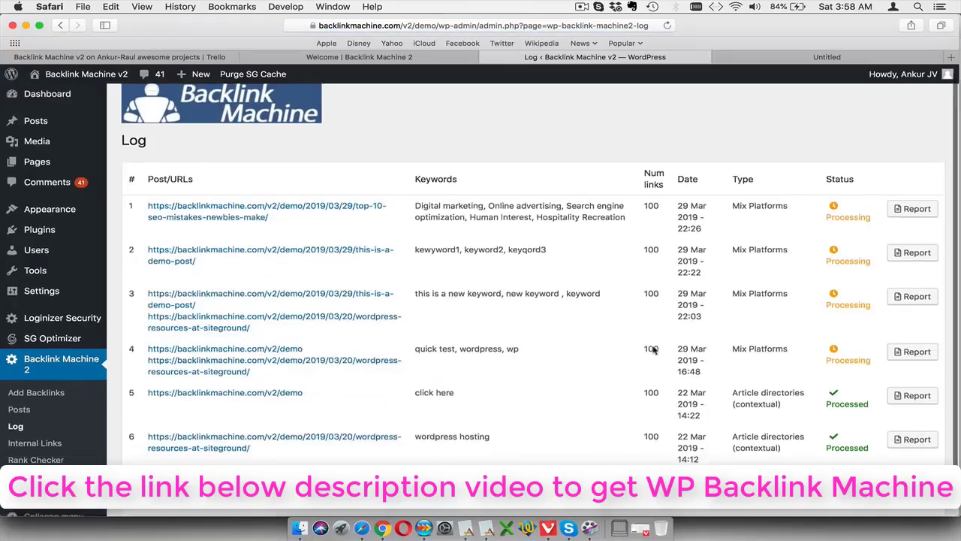
{"action": "scroll", "coordinate": [654, 349], "scroll_direction": "down", "scroll_amount": 3}
{"action": "left_click", "coordinate": [917, 361]}
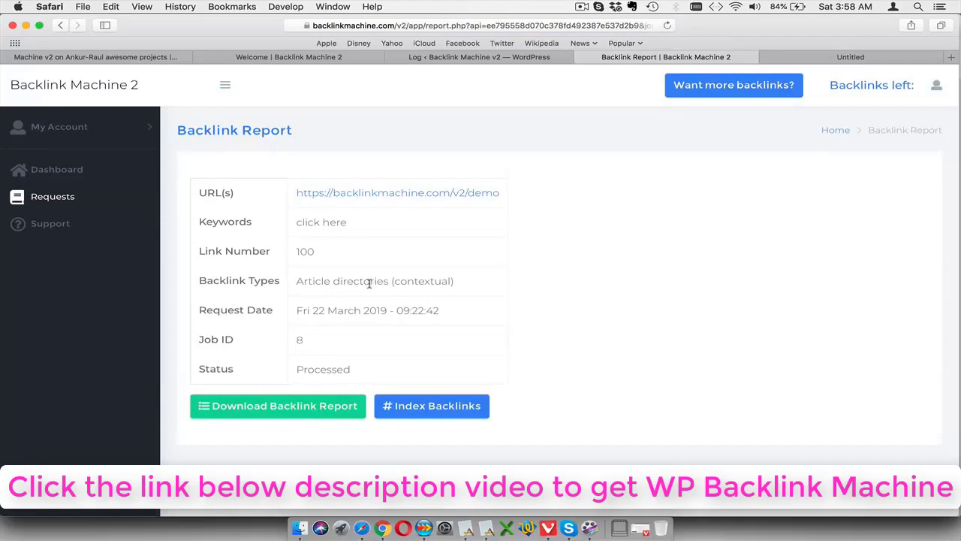
- Download the Job ID 8 backlink report and bring Finder to the front
{"action": "left_click", "coordinate": [324, 406]}
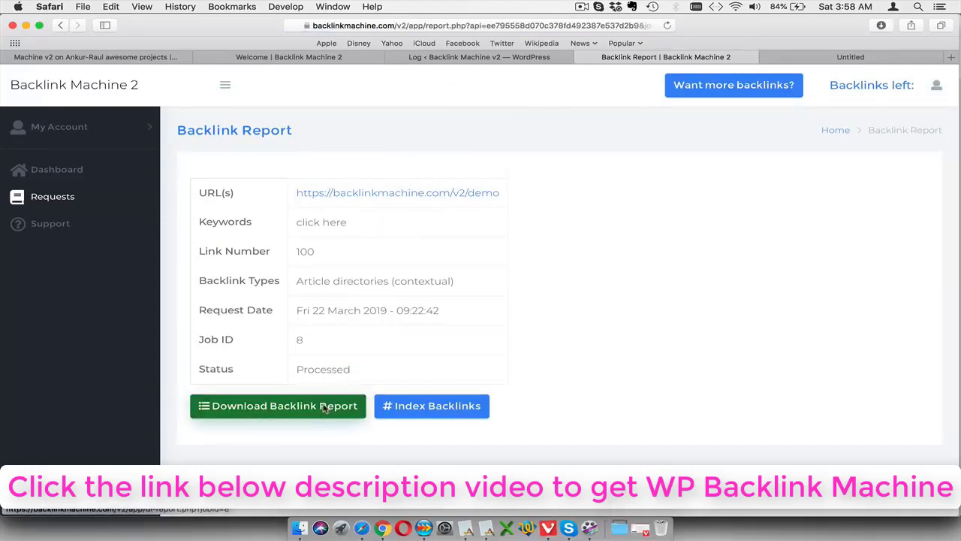
{"action": "left_click", "coordinate": [299, 528]}
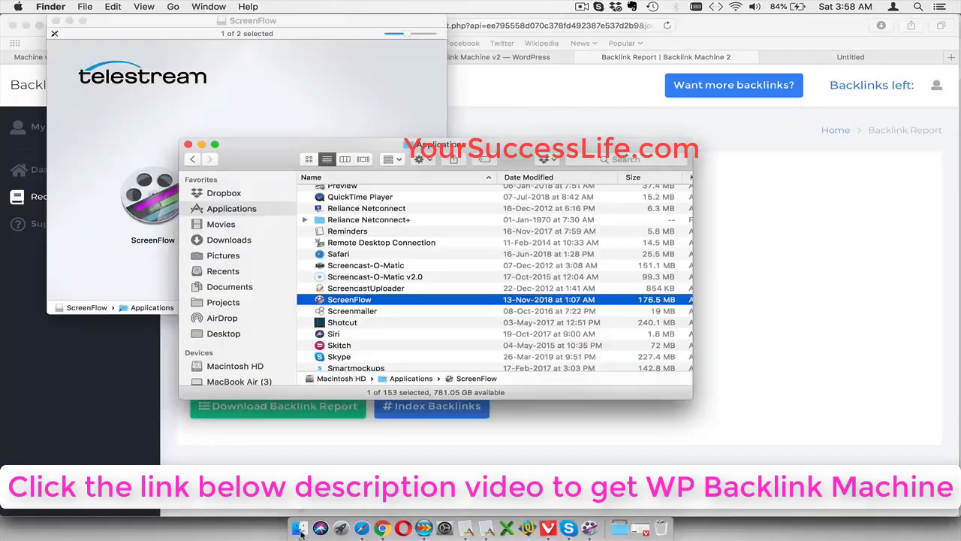
- Open the downloaded 2039670 folder and preview the backlink URL list in 2039670.txt
{"action": "left_click", "coordinate": [240, 239]}
{"action": "double_click", "coordinate": [363, 193]}
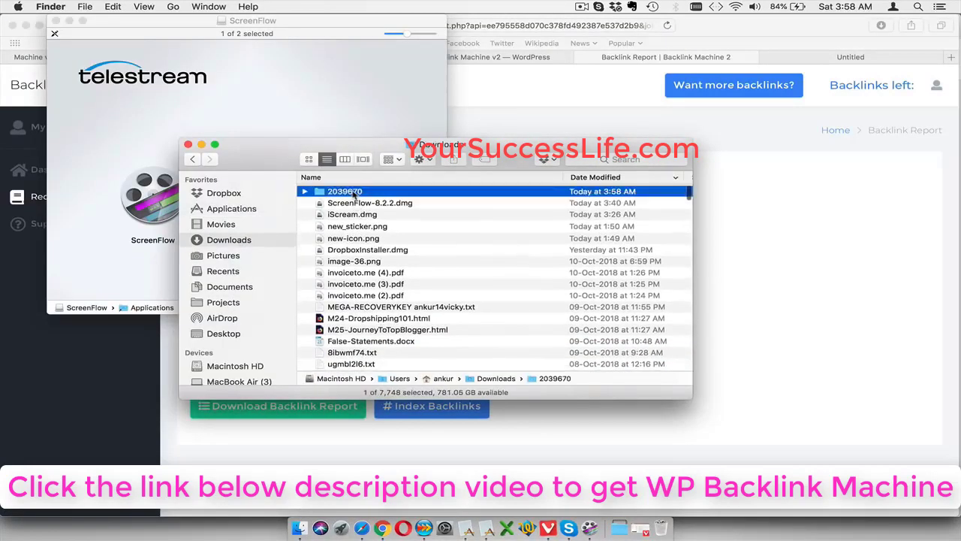
{"action": "left_click", "coordinate": [364, 193]}
{"action": "left_click", "coordinate": [364, 202]}
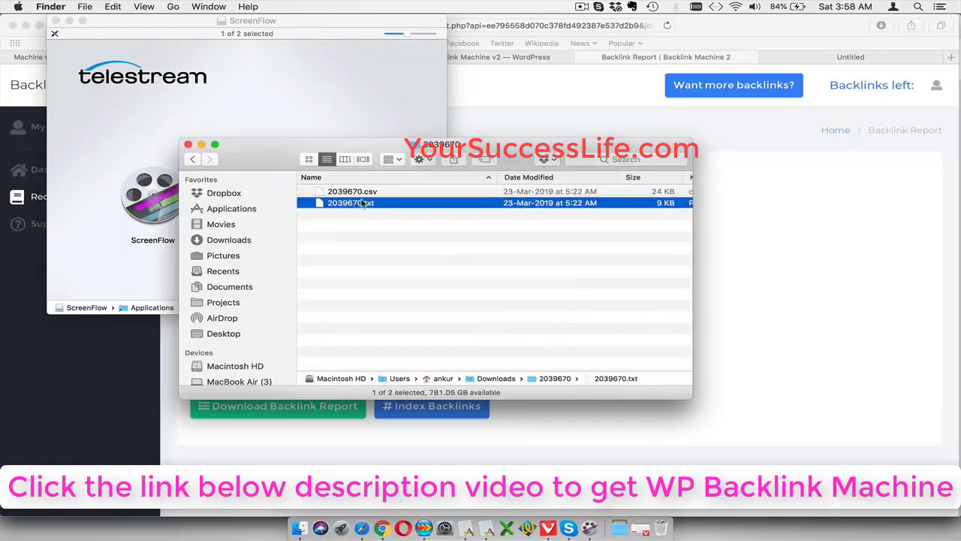
{"action": "key", "text": "space"}
{"action": "scroll", "coordinate": [363, 203], "scroll_direction": "down", "scroll_amount": 15}
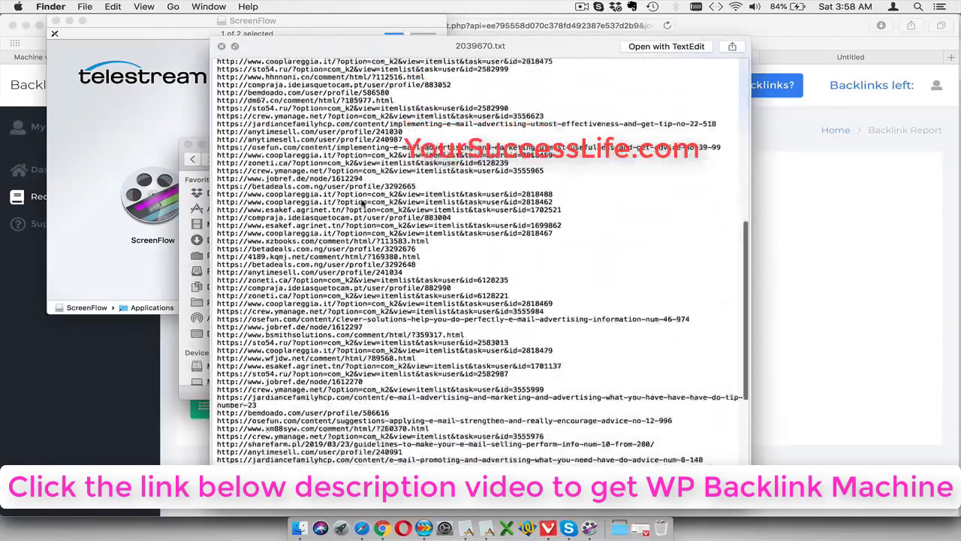
{"action": "scroll", "coordinate": [364, 202], "scroll_direction": "up", "scroll_amount": 10}
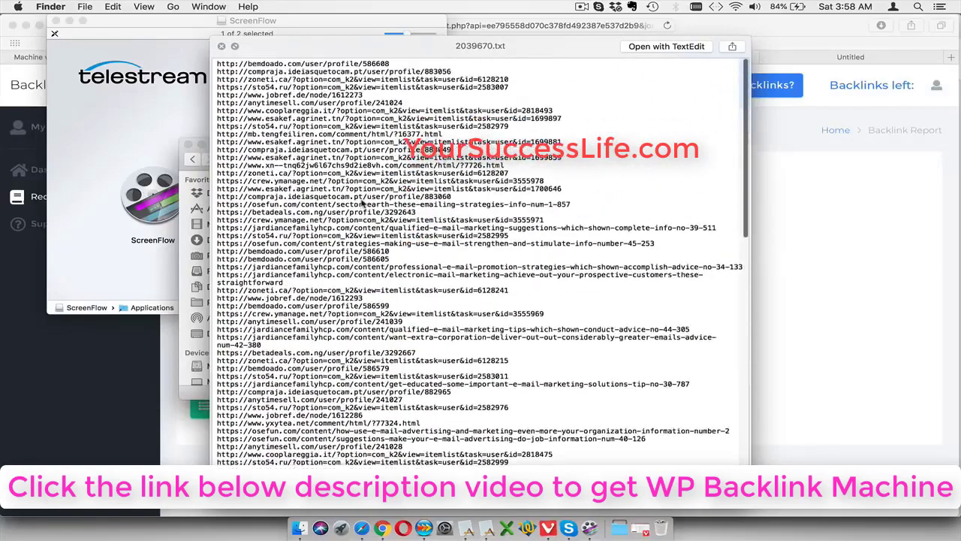
{"action": "left_click", "coordinate": [222, 47]}
{"action": "left_click", "coordinate": [751, 226]}
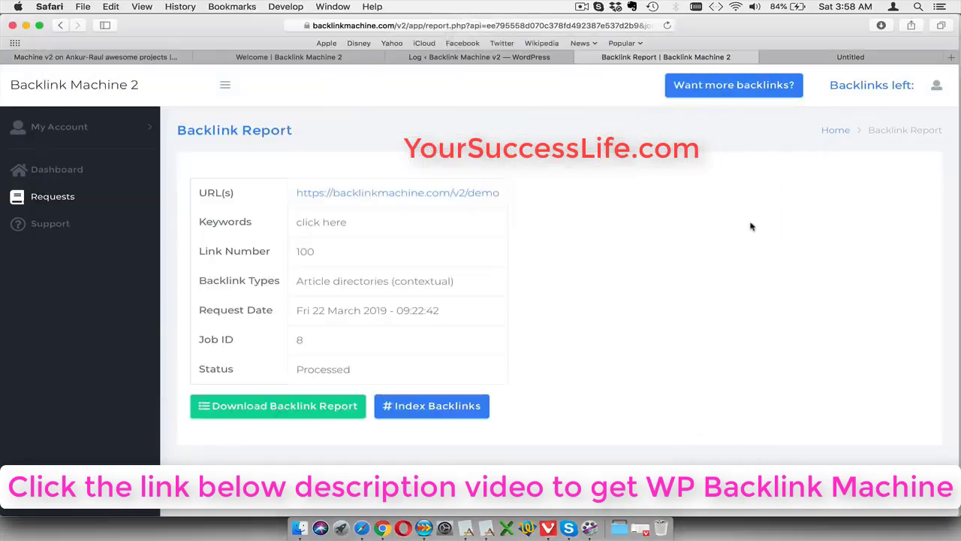